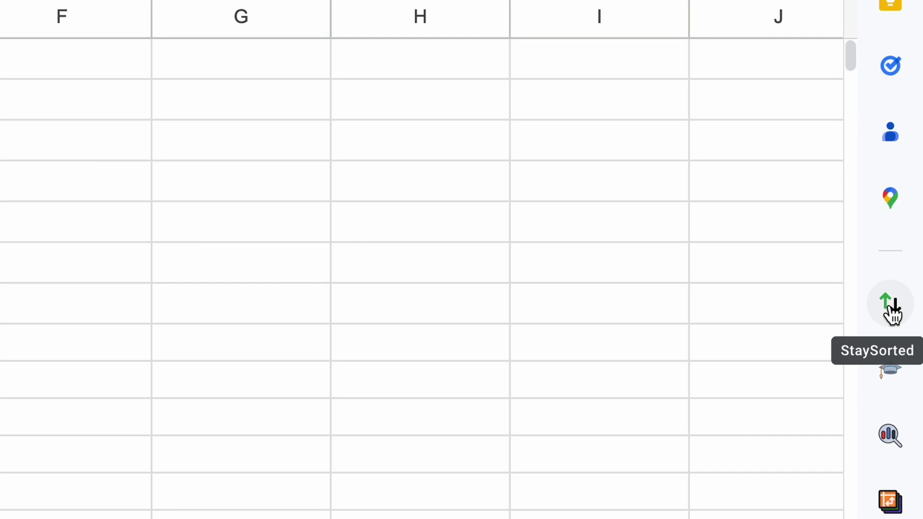
Step: Open the Extensions add-ons list and close it again without changes
click(251, 77)
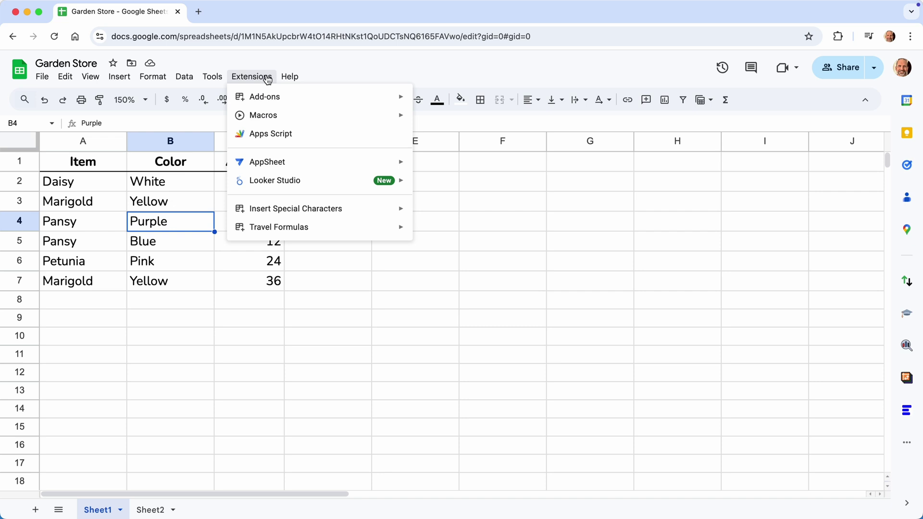
mouse_move(350, 103)
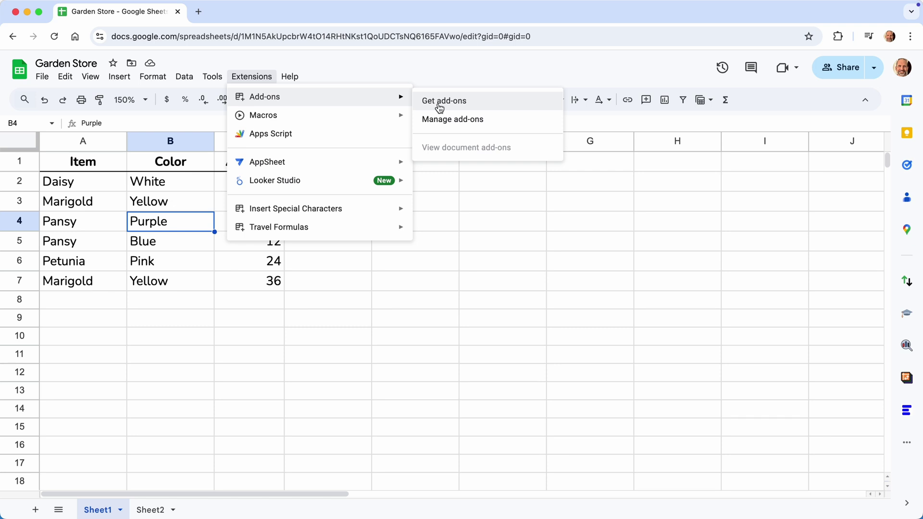
click(455, 199)
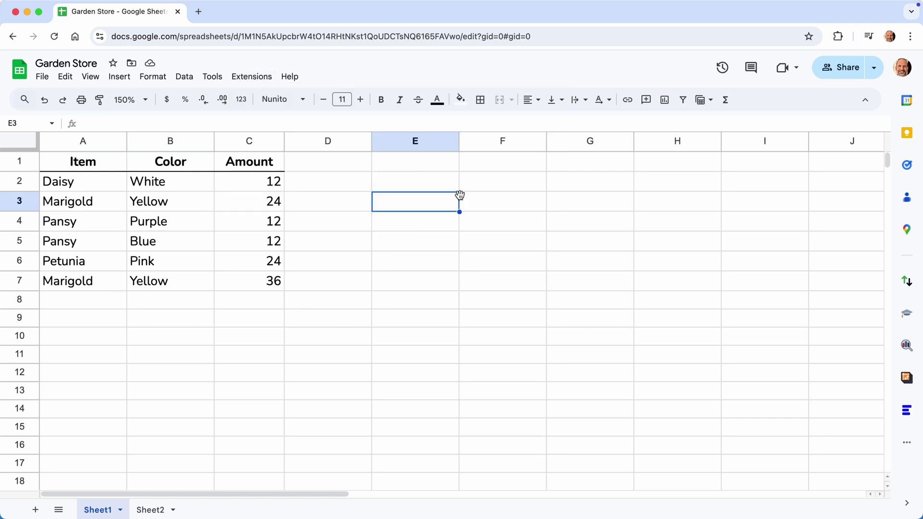
Step: Select the Garden Store table A1:C7, then clear the selection
drag(86, 162, 253, 274)
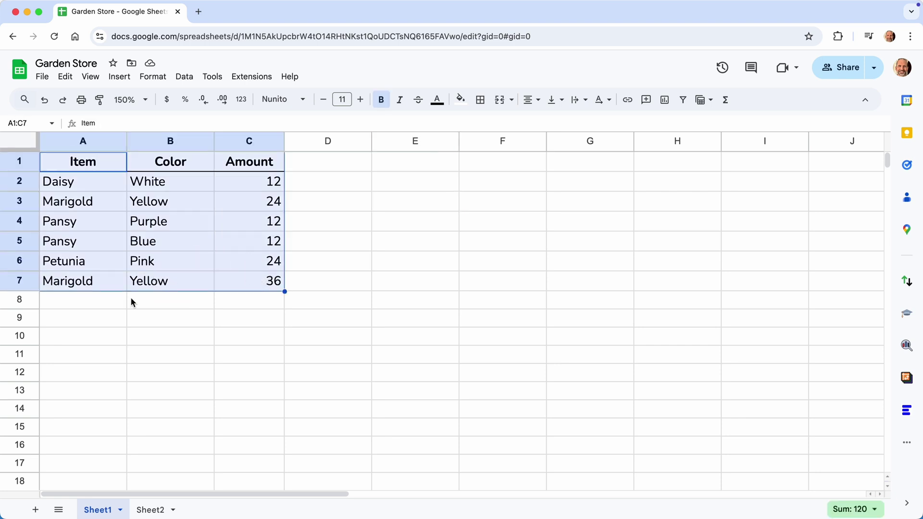
click(114, 300)
click(150, 301)
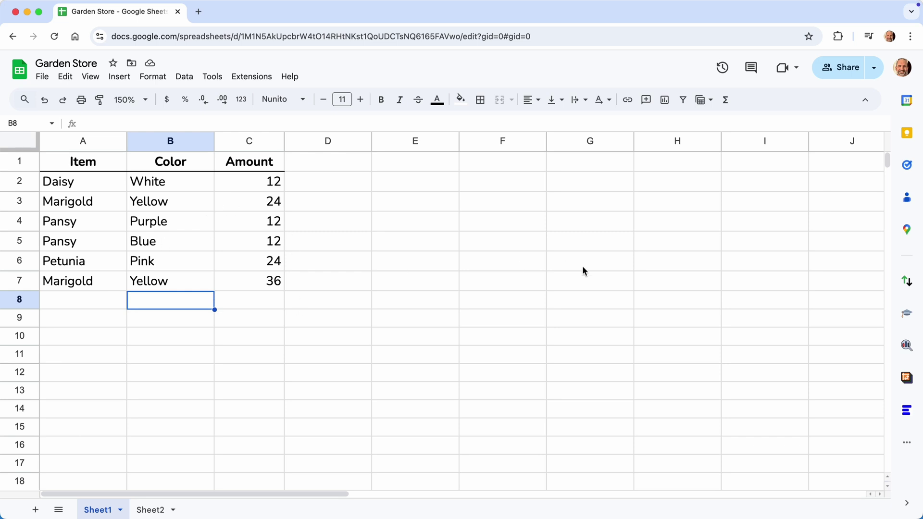
Step: In the StaySorted panel, set Sheet1 columns A–C (Sheet1!A1:C) as the sort range
click(907, 281)
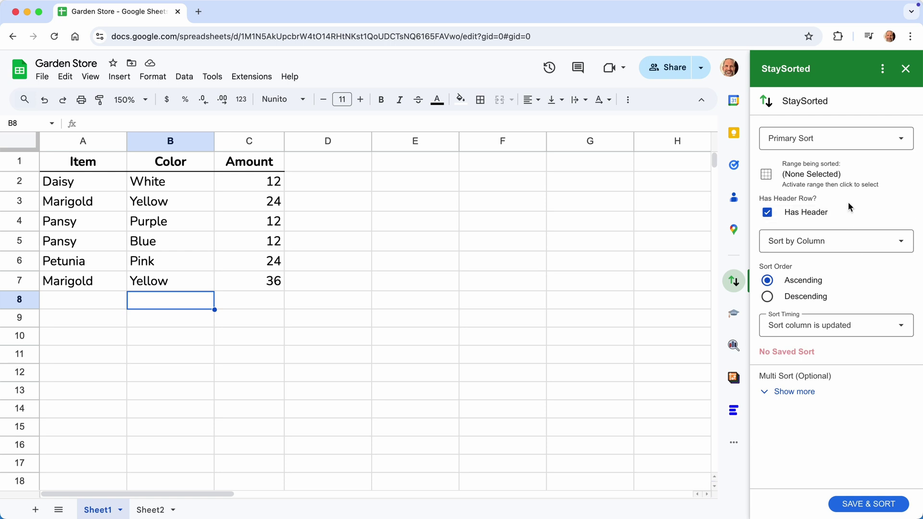
click(80, 142)
drag(79, 143, 223, 160)
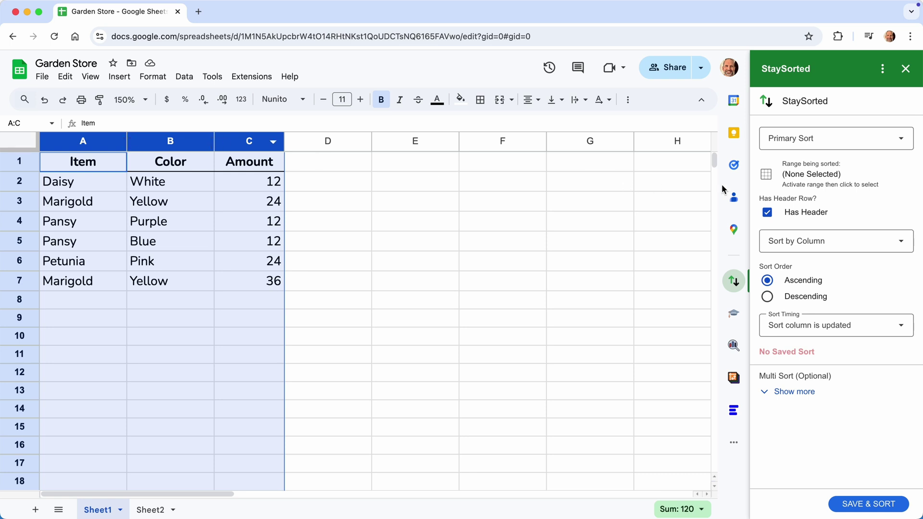
click(817, 176)
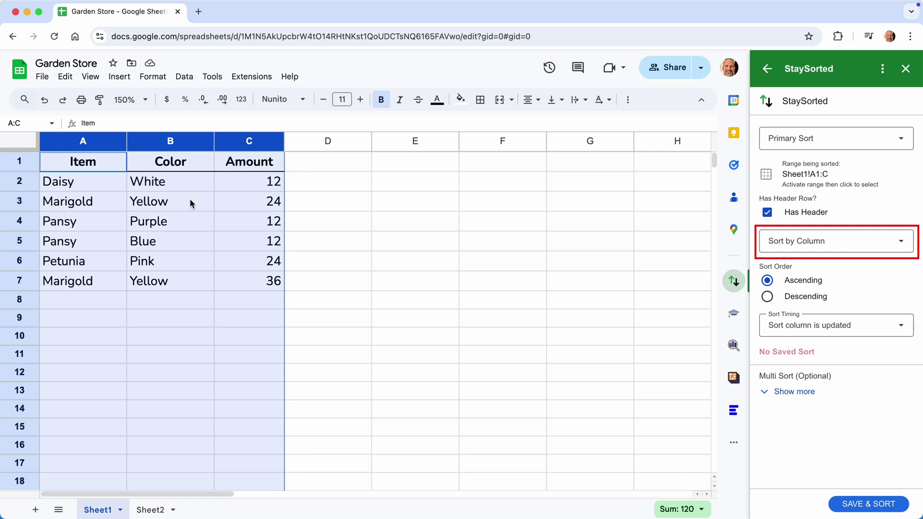
Step: Sort by column A ascending, triggered whenever the rightmost column is updated
click(837, 243)
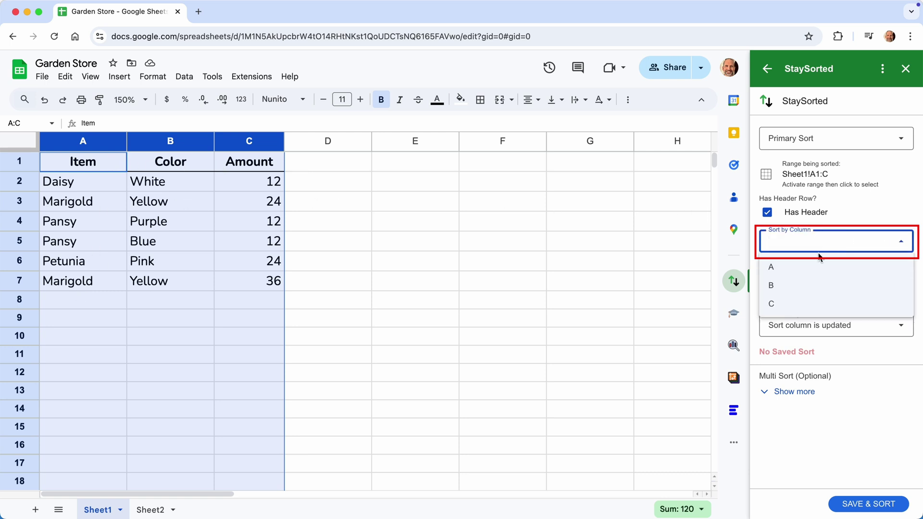
click(816, 266)
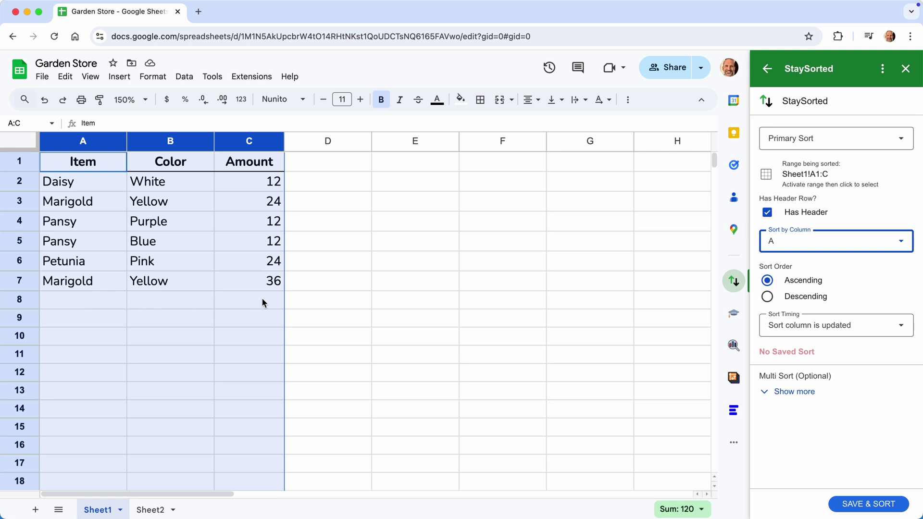
click(785, 329)
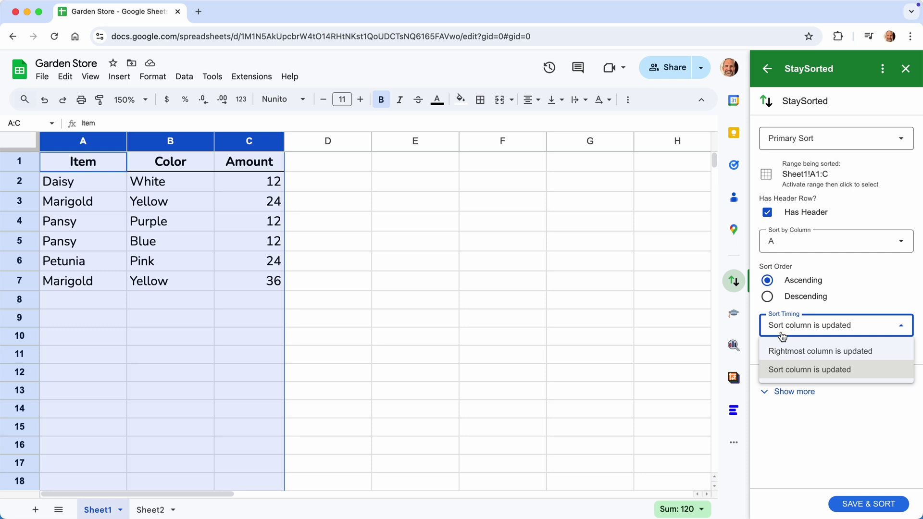
click(789, 351)
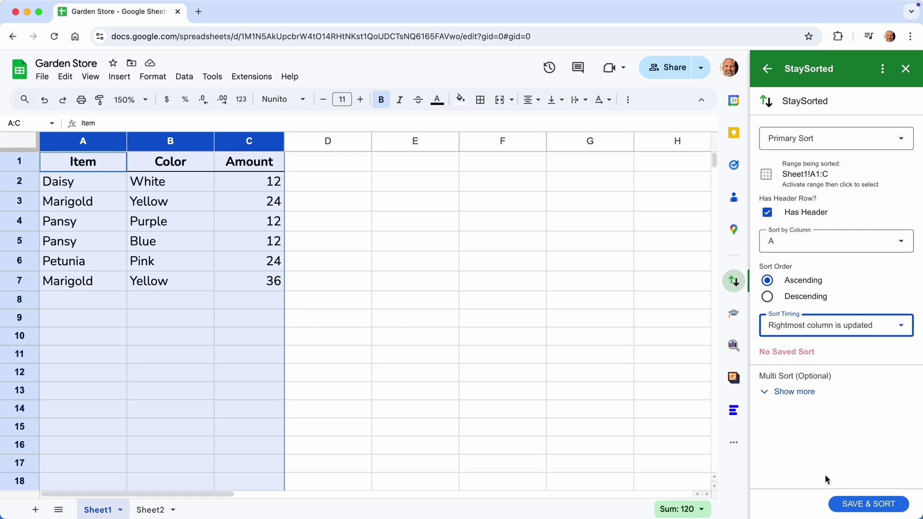
Step: Save & sort by Item, then enter Marigold, Yellow, 24 in row 8 so it sorts into row 5
click(860, 504)
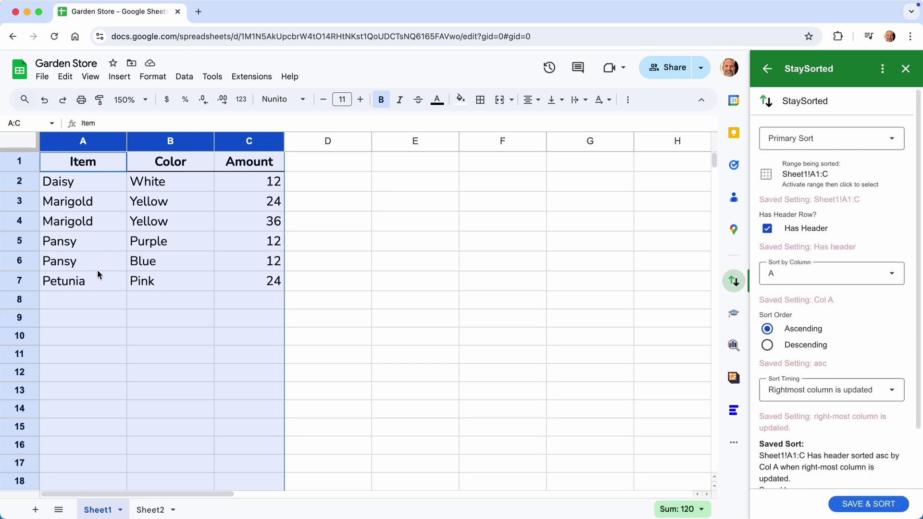
click(91, 302)
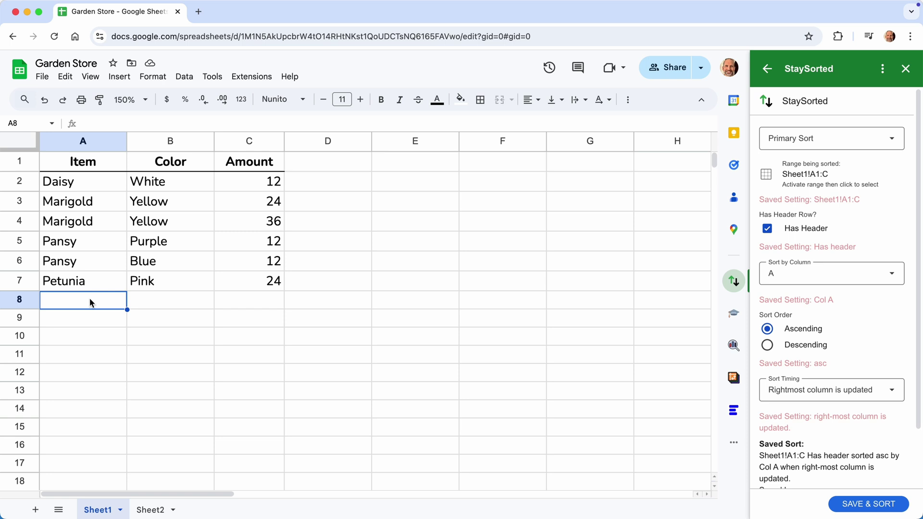
text(Marigold)
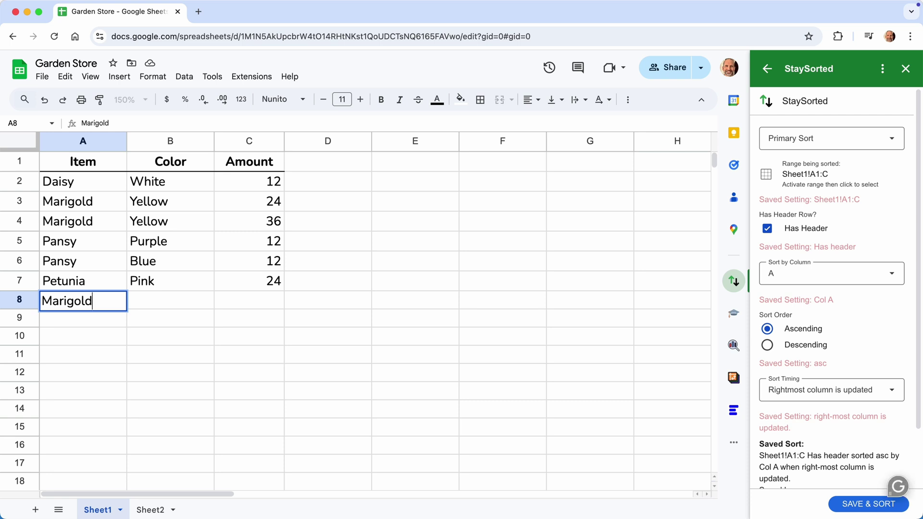
click(170, 301)
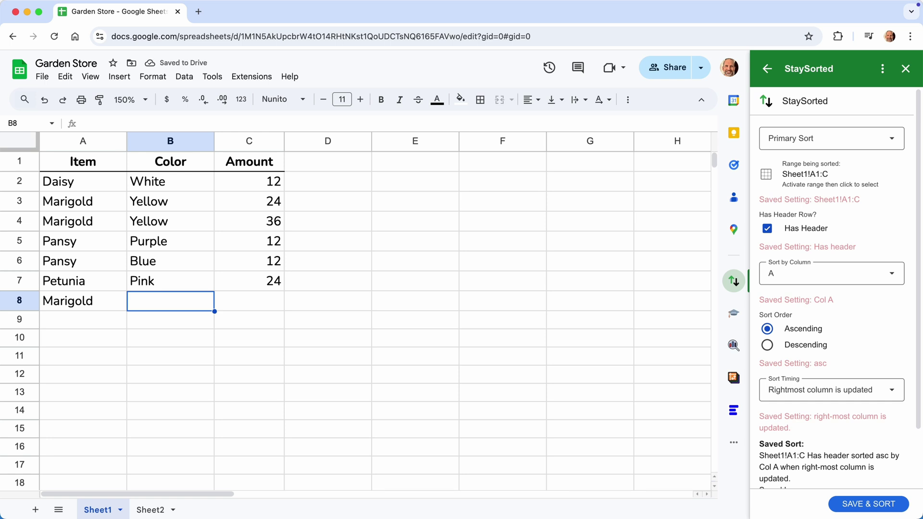
text(Yellow)
key(Tab)
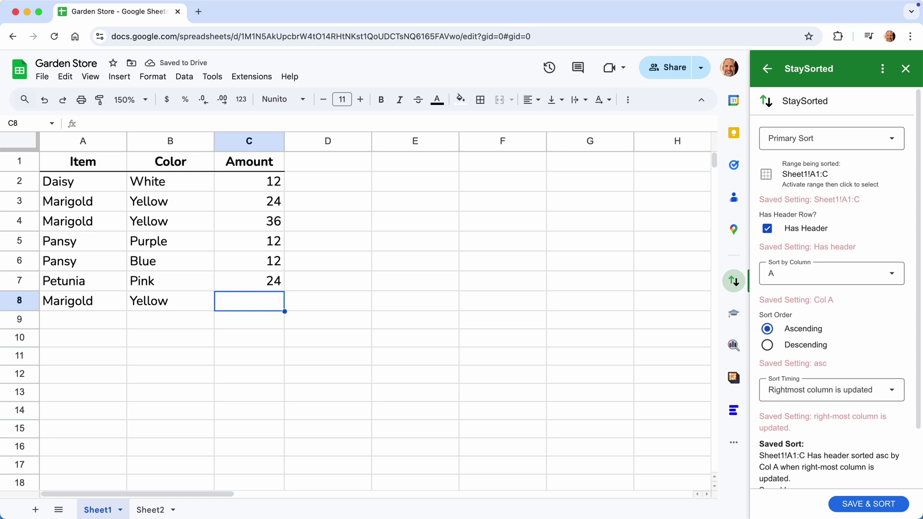
text(24)
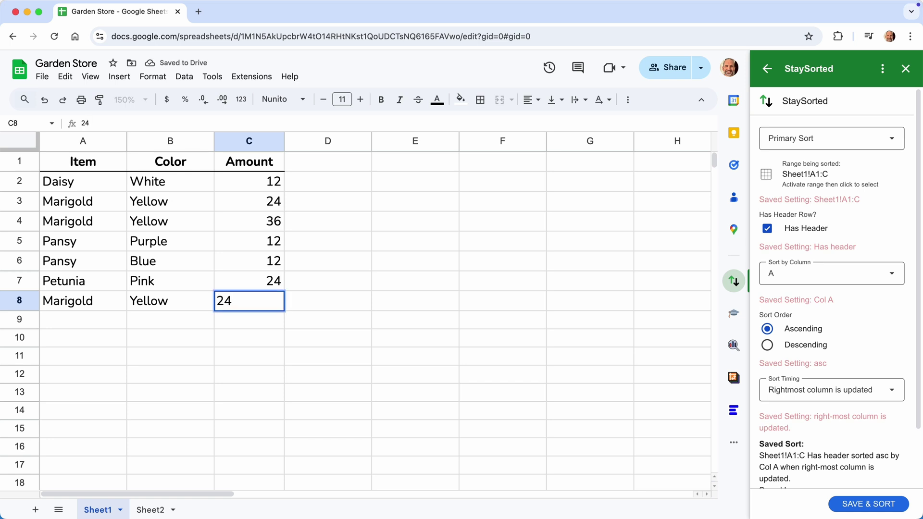
key(Return)
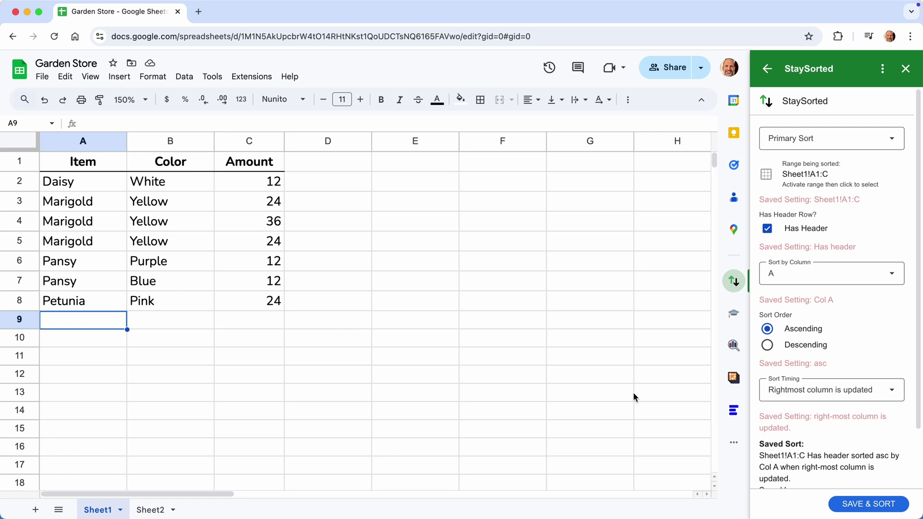
Step: Add a secondary multi-sort on column B (Color) and save & sort Sheet1
scroll(764, 423, down, 3)
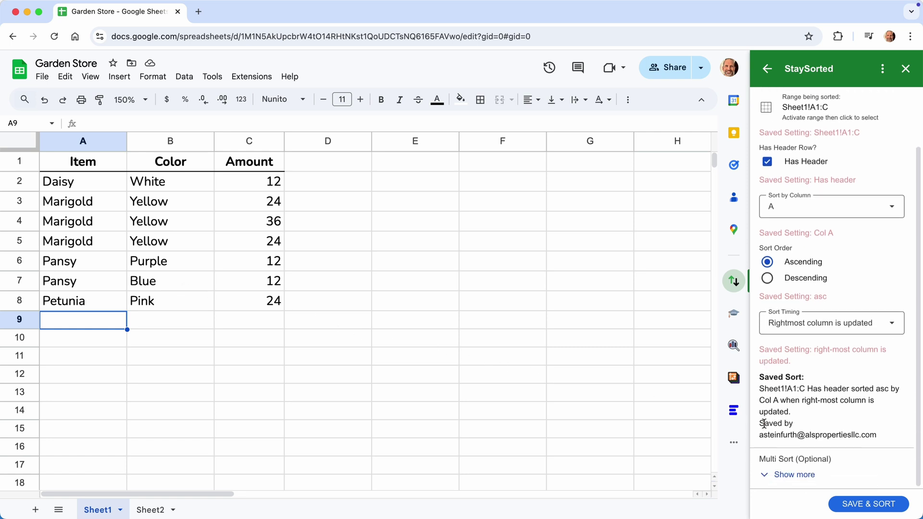
click(787, 475)
scroll(787, 476, down, 4)
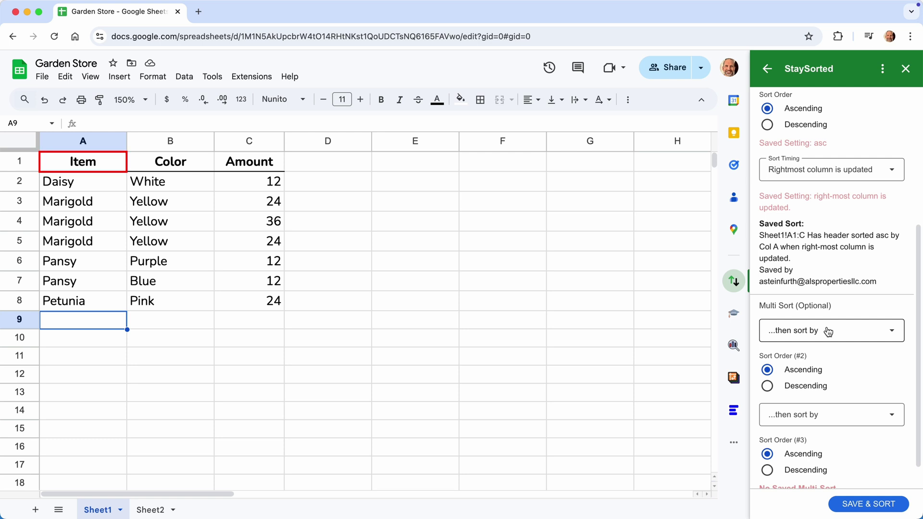
click(828, 332)
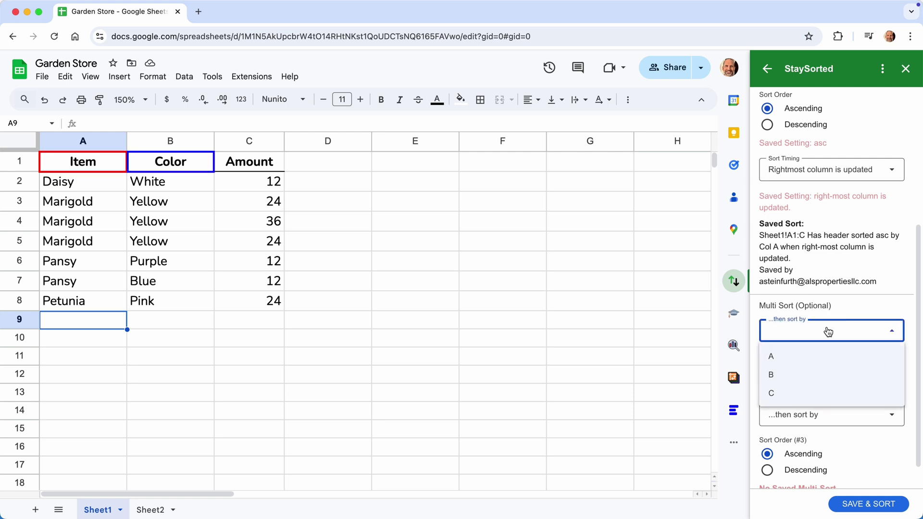
click(798, 375)
click(839, 502)
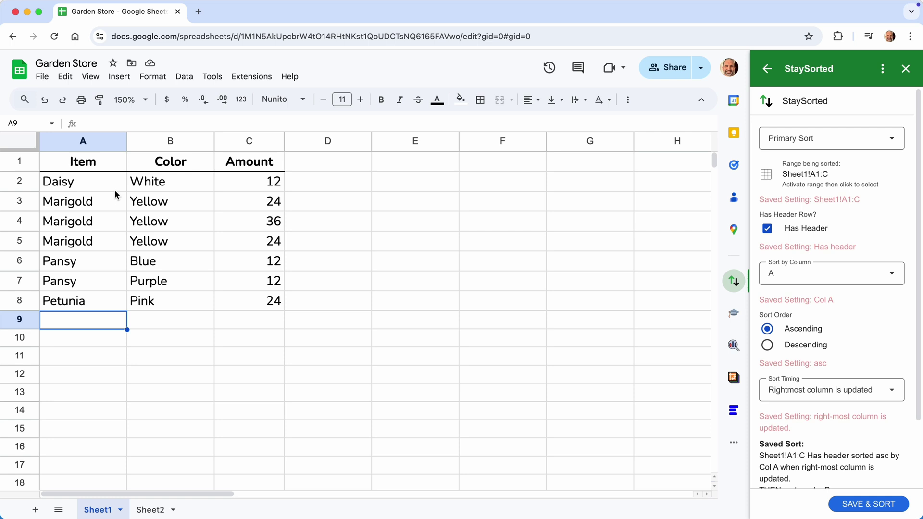
Step: Check the sorted Pansy rows, confirming Blue now comes before Purple
click(102, 260)
click(103, 276)
click(103, 262)
click(106, 284)
click(151, 265)
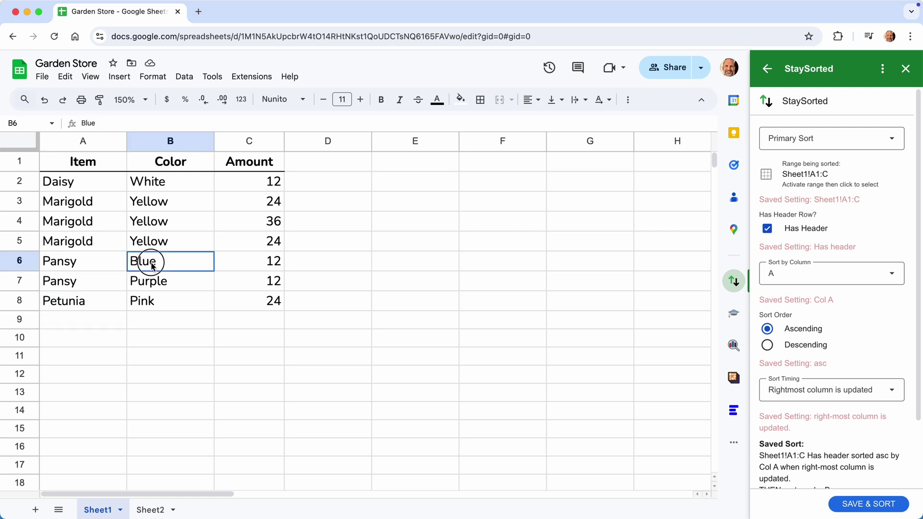
click(155, 281)
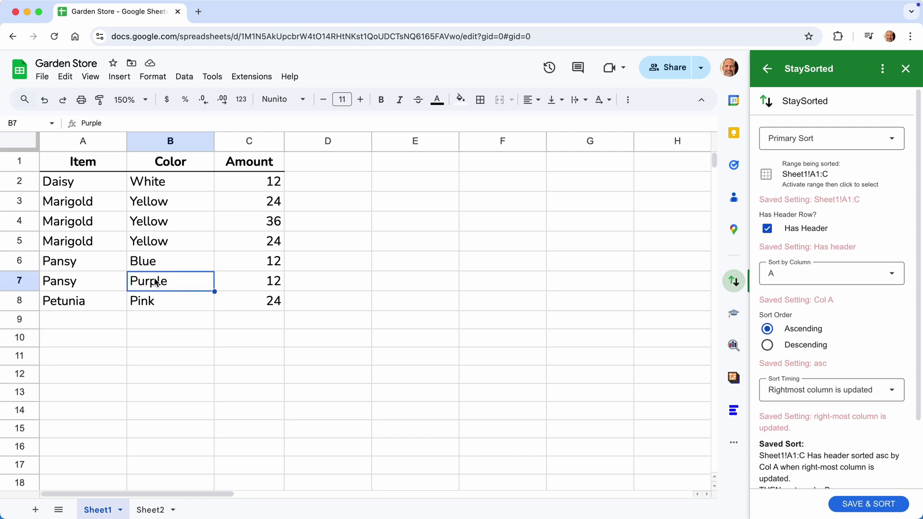
Step: Enter a Pansy, Red, 12 row in row 9 so it auto-sorts after Pansy Purple
click(90, 315)
text(Pansy)
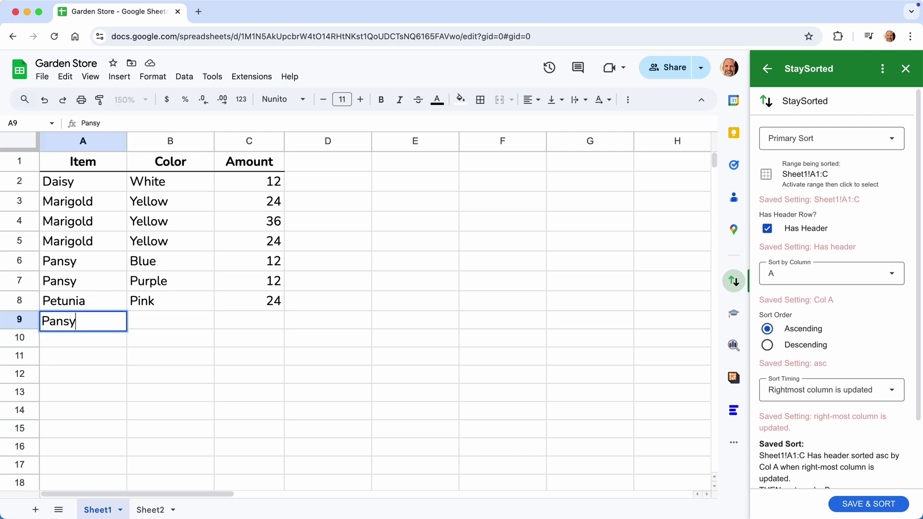
key(Tab)
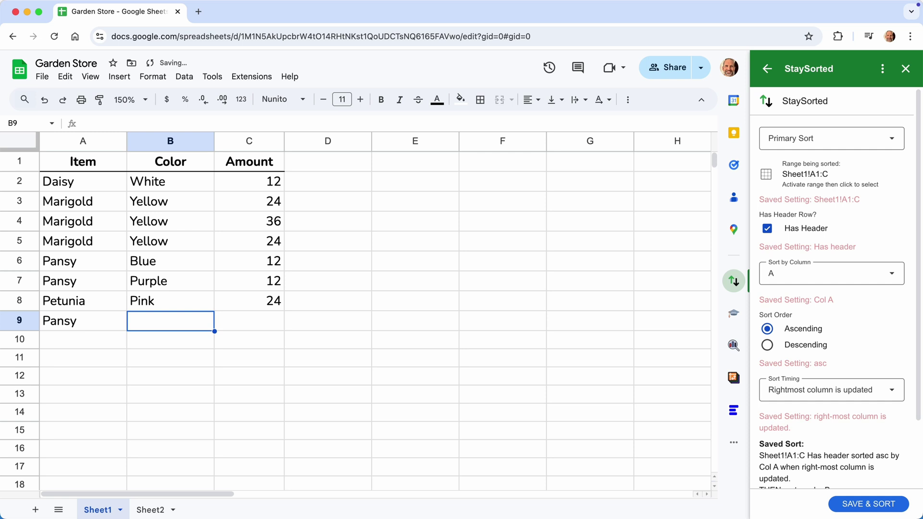
text(Red)
key(Tab)
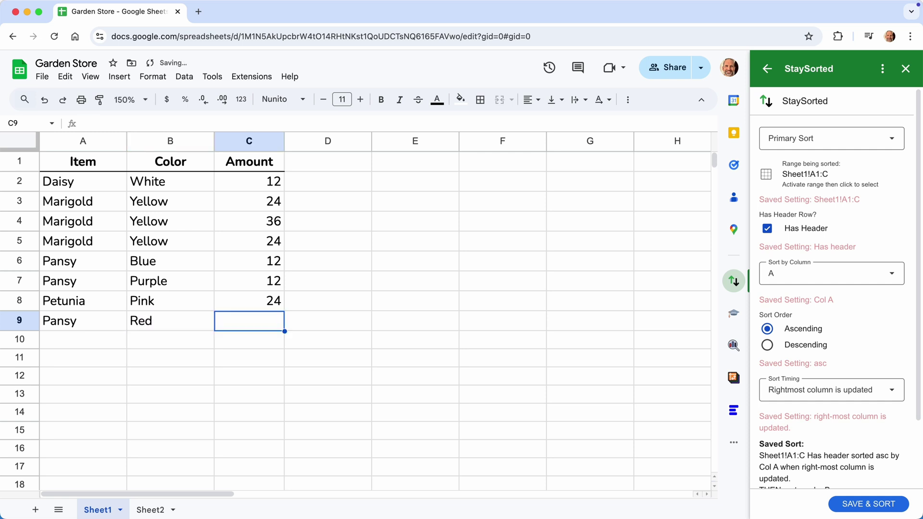
text(12)
key(Return)
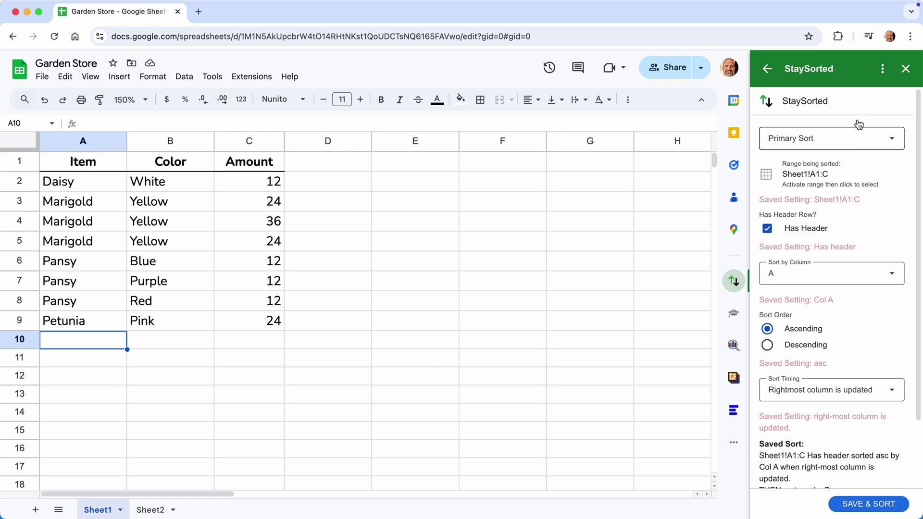
Step: Switch to Sheet2 and select columns A–C (Arrival Date, Items, Amount)
click(881, 71)
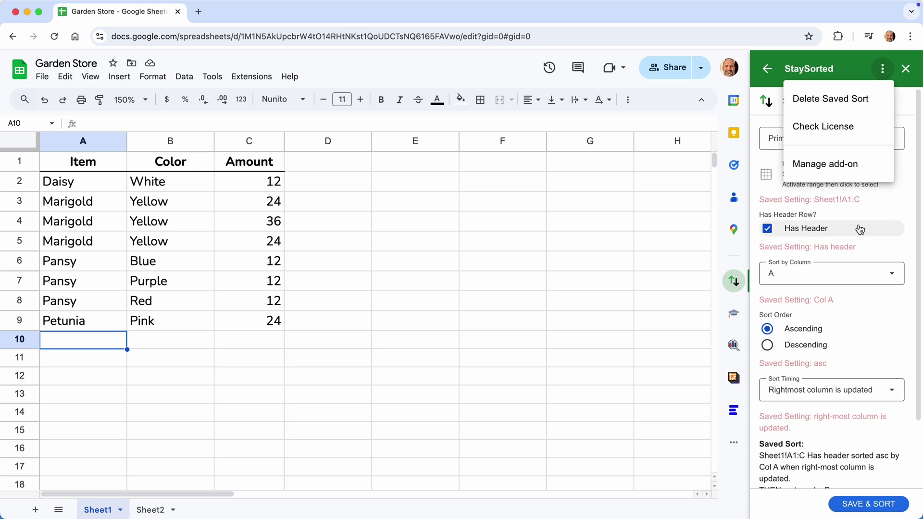
click(893, 201)
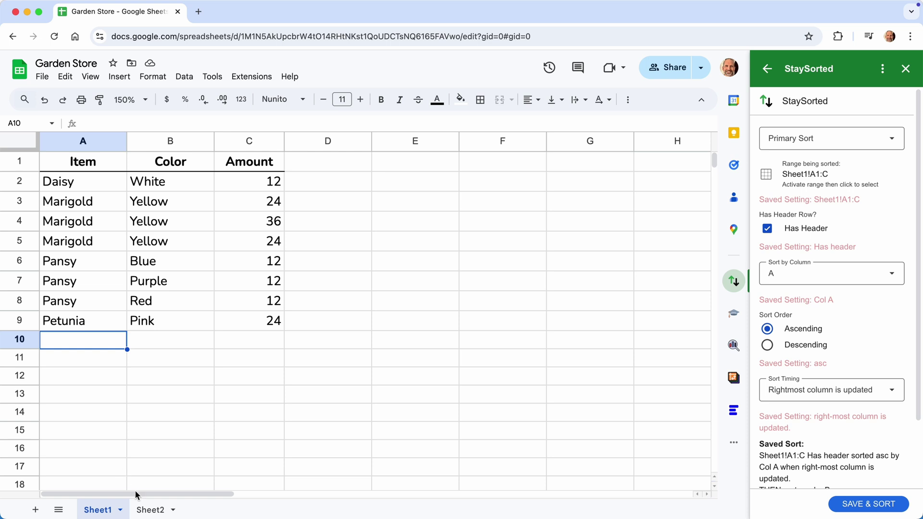
click(158, 509)
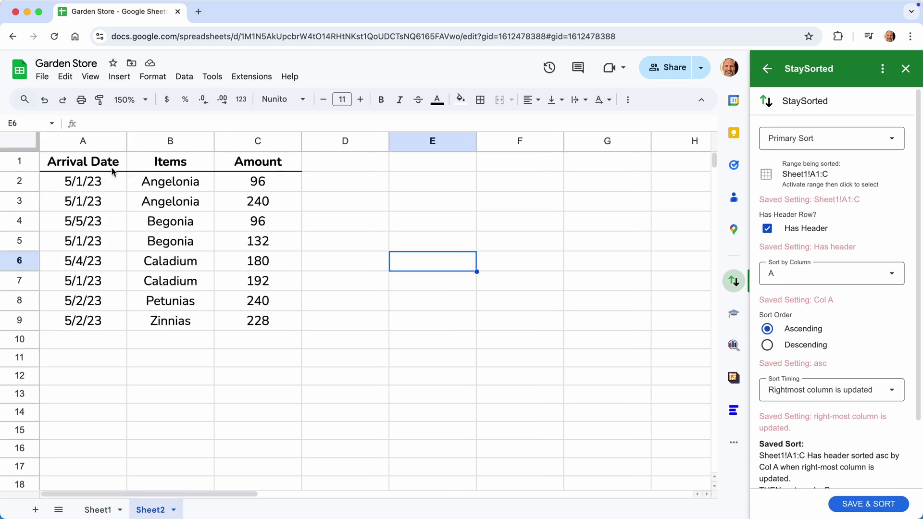
drag(97, 141, 238, 152)
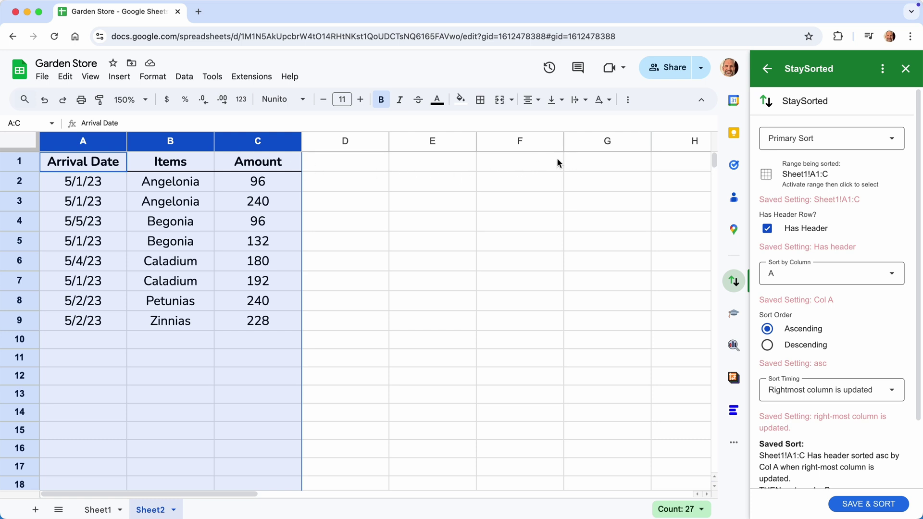
Step: Configure Sort 2 on Sheet2!A1:C sorted by column A, Arrival Date, then save & sort
click(789, 139)
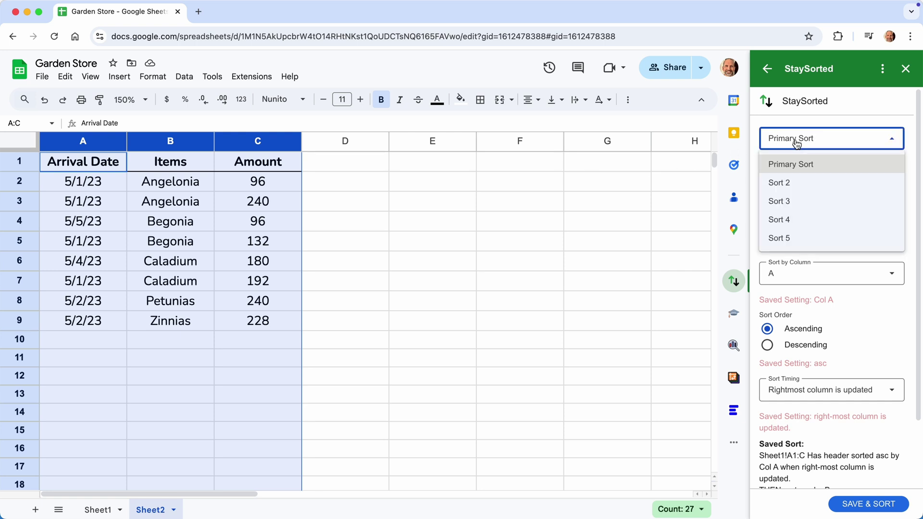
click(797, 186)
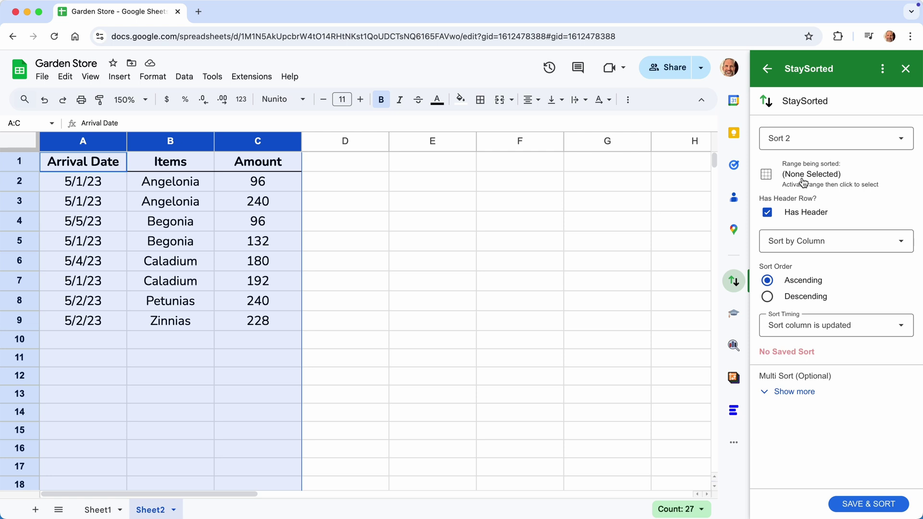
click(801, 177)
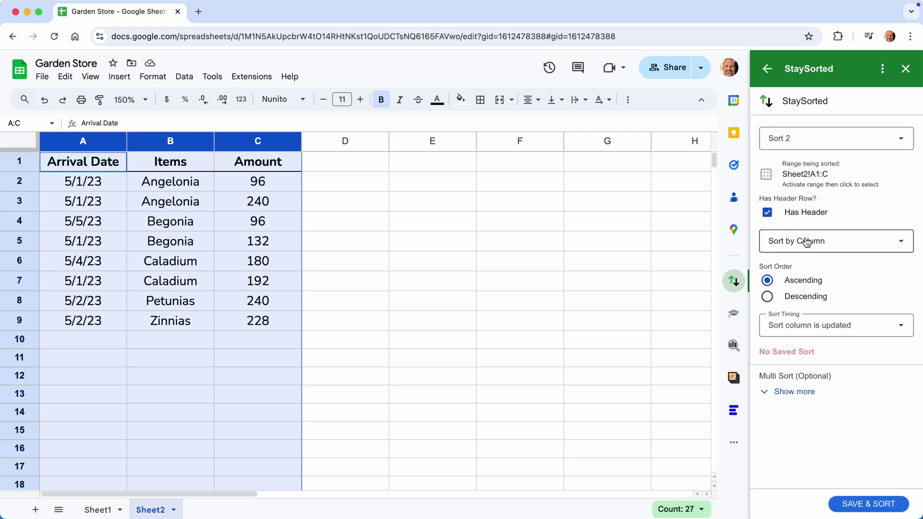
click(831, 280)
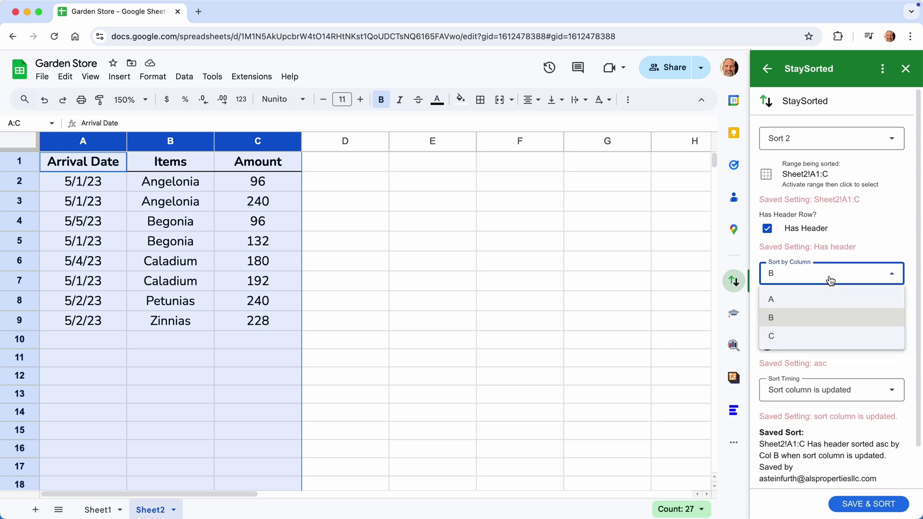
click(818, 303)
click(854, 502)
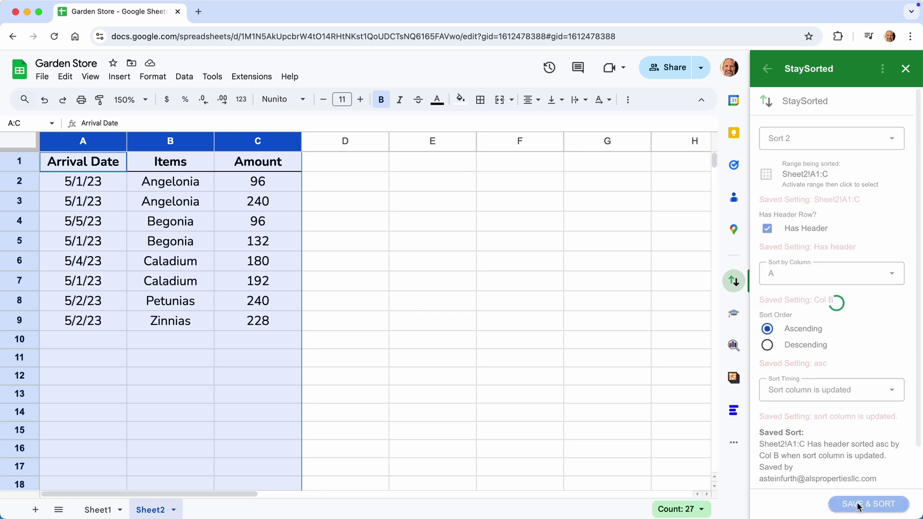